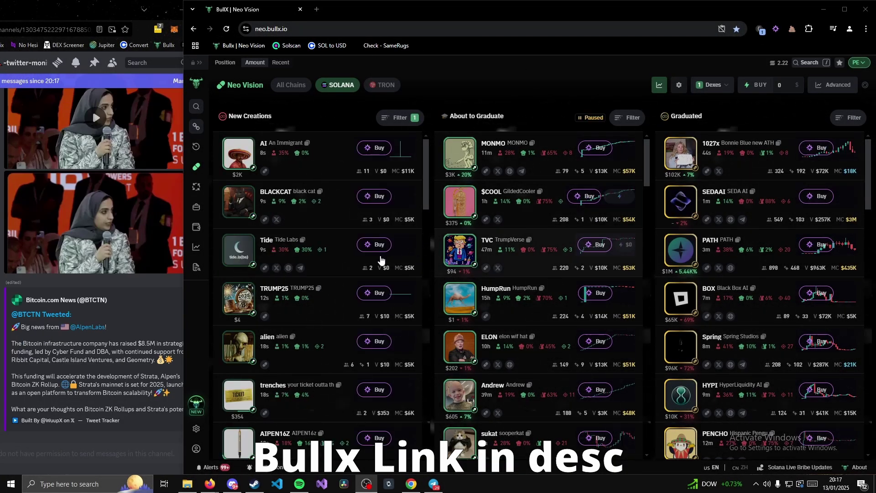
Open the Wallet Manager showing the Solana wallet with 2.22 SOL and the withdraw wallet.
{"action": "left_click", "coordinate": [195, 228]}
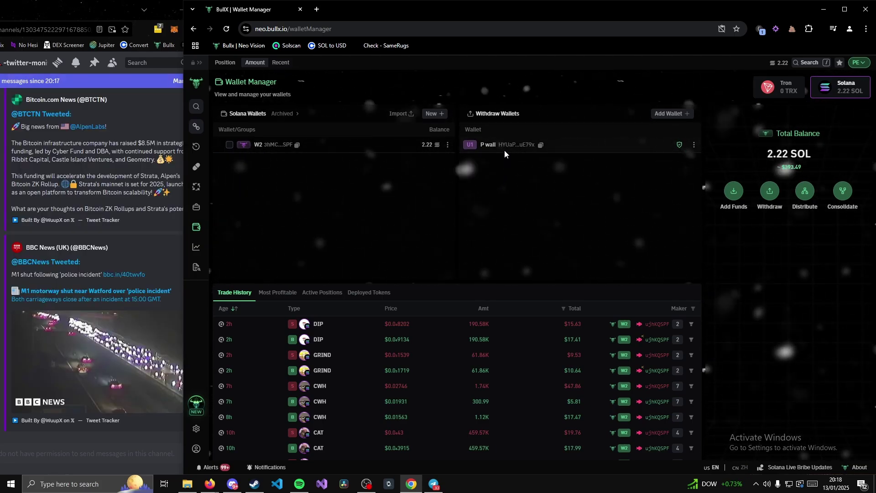
Cancel the New Withdraw Wallet dialog and return to the Neo Vision token feed.
{"action": "left_click", "coordinate": [670, 114]}
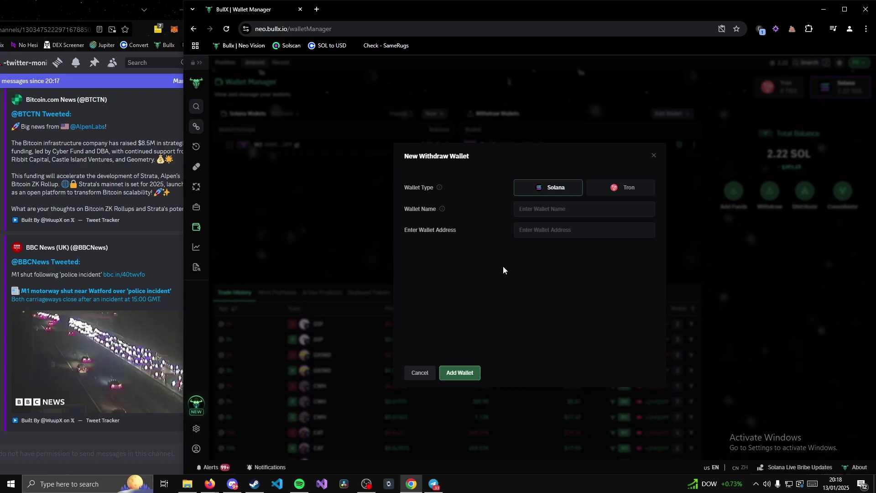
{"action": "left_click", "coordinate": [419, 372]}
{"action": "left_click", "coordinate": [196, 166]}
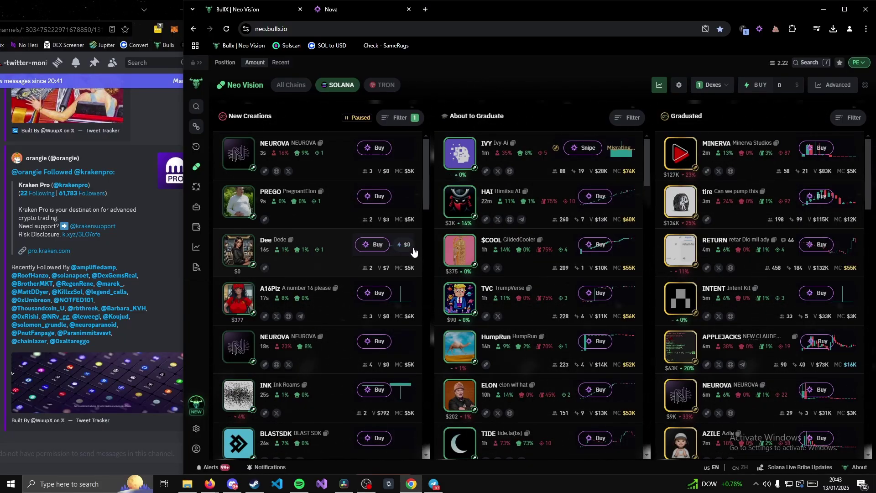
Check the Nova Click extension's Chrome Web Store page from the Nova landing page.
{"action": "left_click", "coordinate": [356, 14]}
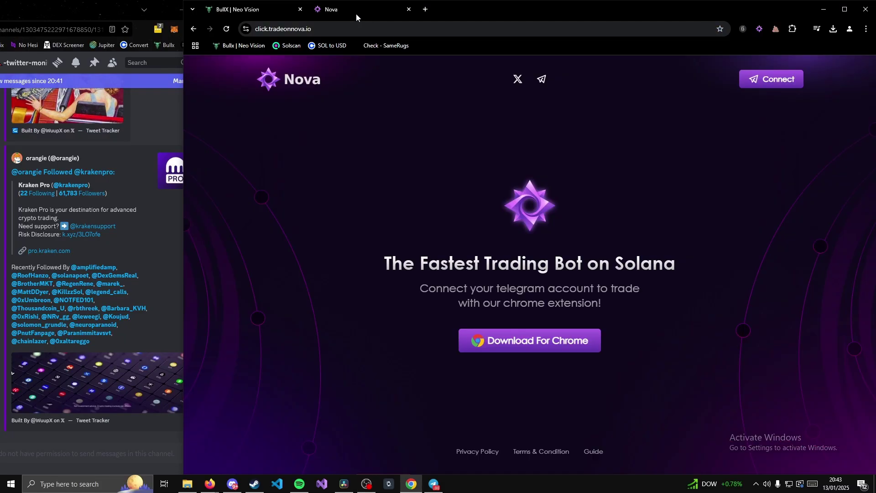
{"action": "left_click", "coordinate": [321, 28]}
{"action": "left_click", "coordinate": [387, 128]}
{"action": "left_click", "coordinate": [543, 345]}
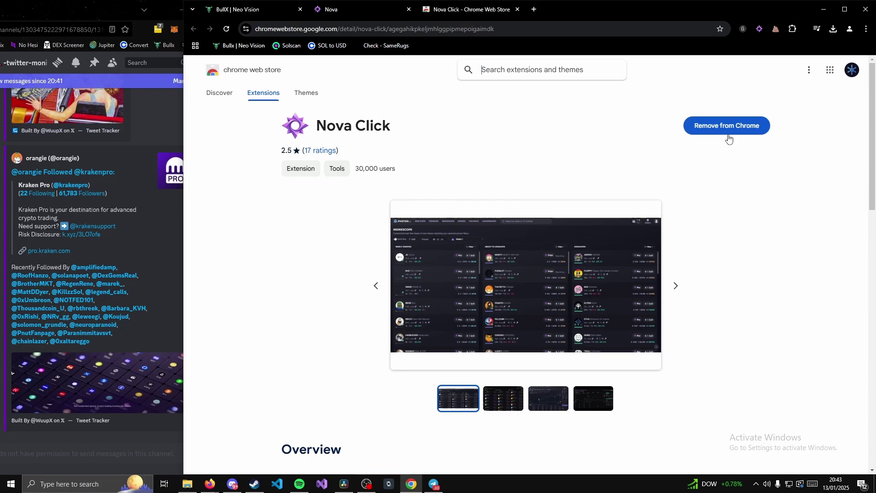
{"action": "left_click", "coordinate": [335, 12]}
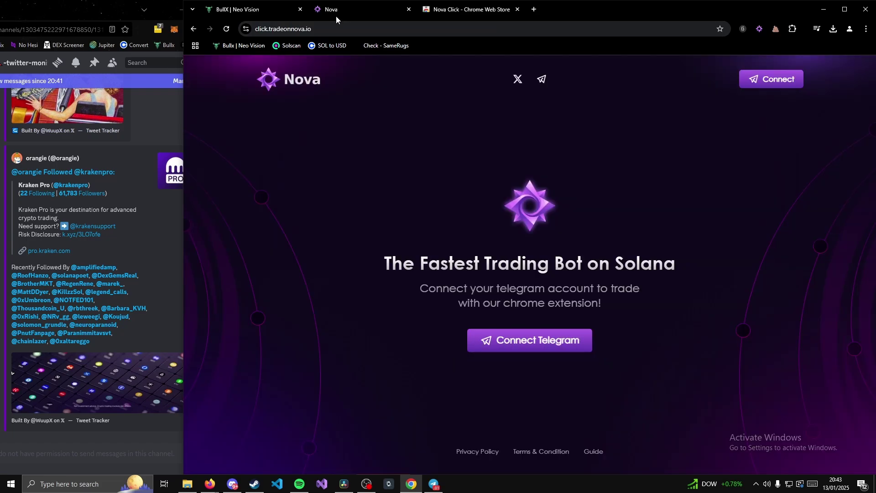
Connect Nova Click to the Telegram account and confirm the connection is ready.
{"action": "left_click", "coordinate": [769, 81]}
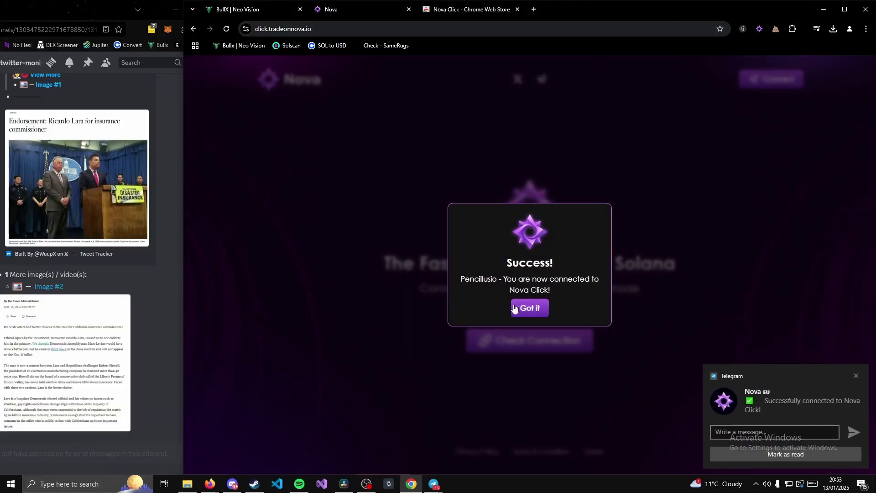
{"action": "left_click", "coordinate": [531, 308]}
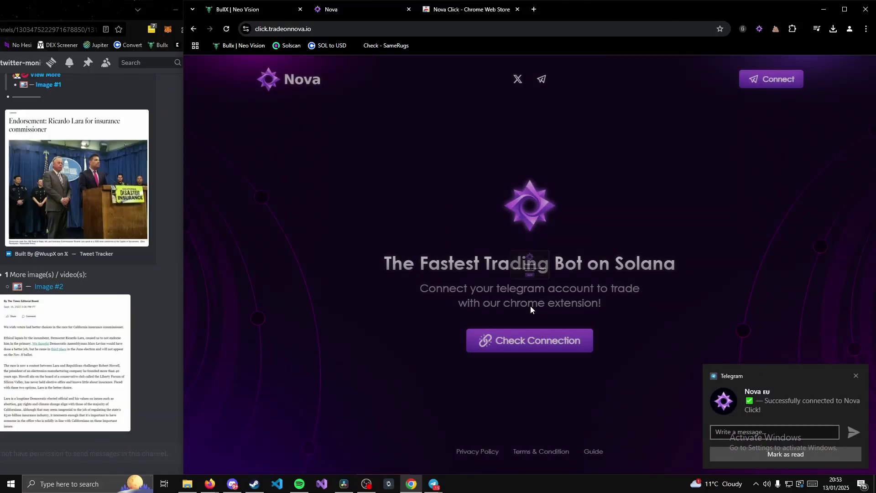
{"action": "left_click", "coordinate": [546, 350]}
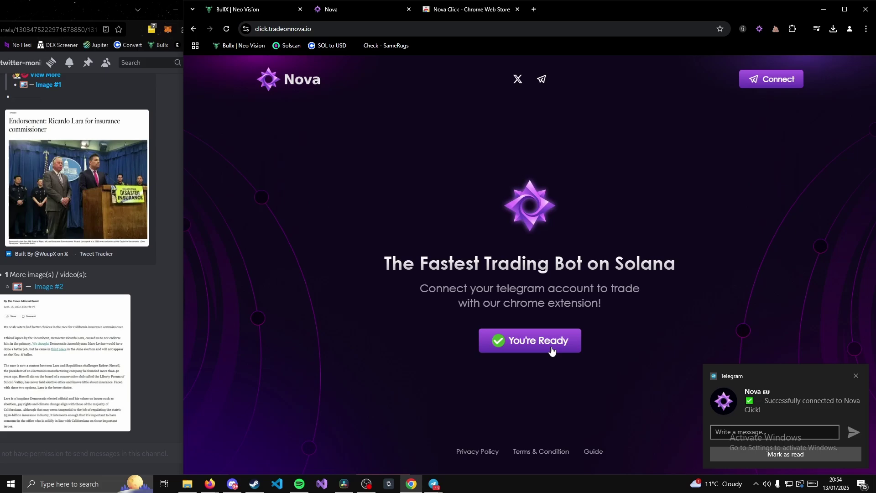
Set the Nova Click extension to ENABLED, then open the sukat token from About to Graduate.
{"action": "left_click", "coordinate": [241, 9]}
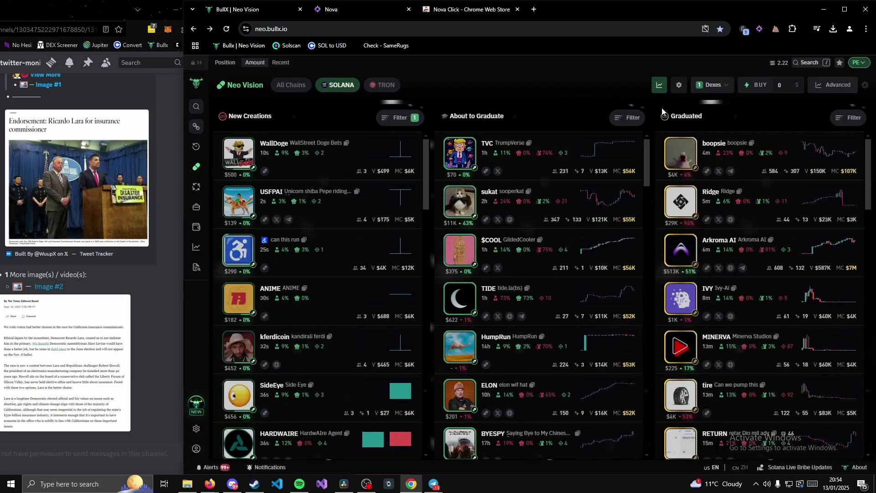
{"action": "left_click", "coordinate": [758, 30]}
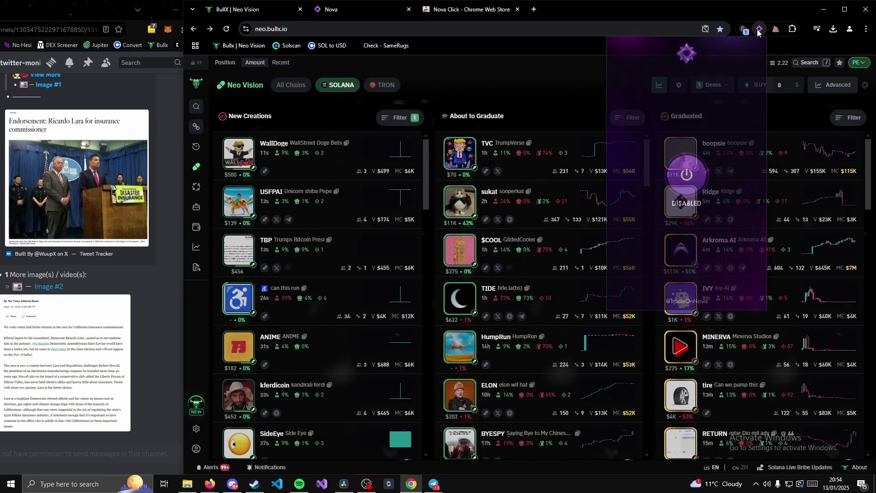
{"action": "left_click", "coordinate": [686, 172]}
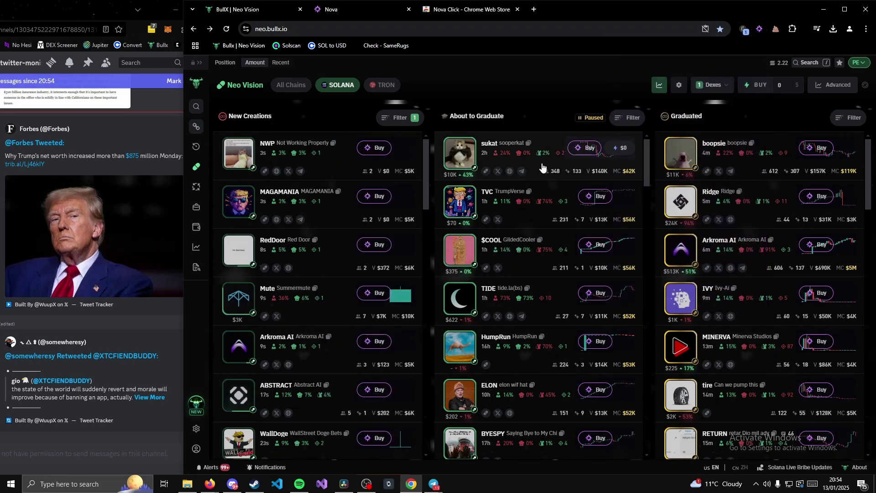
{"action": "left_click", "coordinate": [493, 147]}
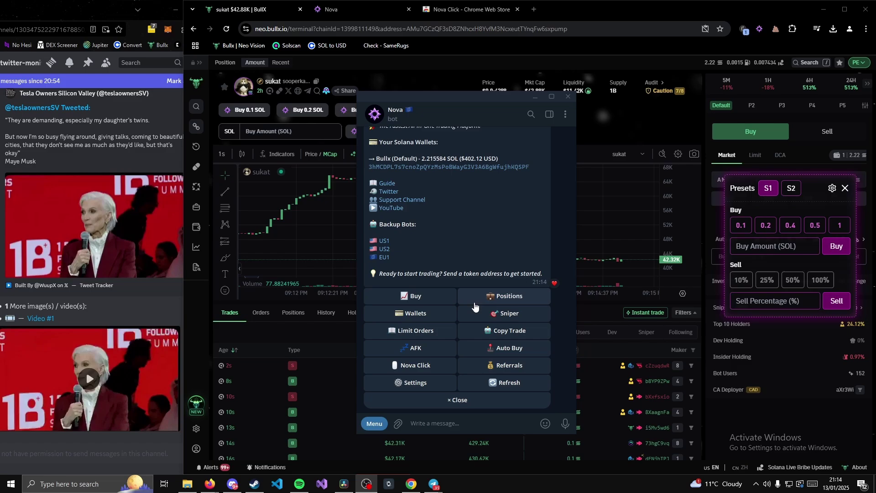
Check the Nova bot's default BullX wallet, then open Settings > Nova Click in Telegram.
{"action": "left_click", "coordinate": [409, 318]}
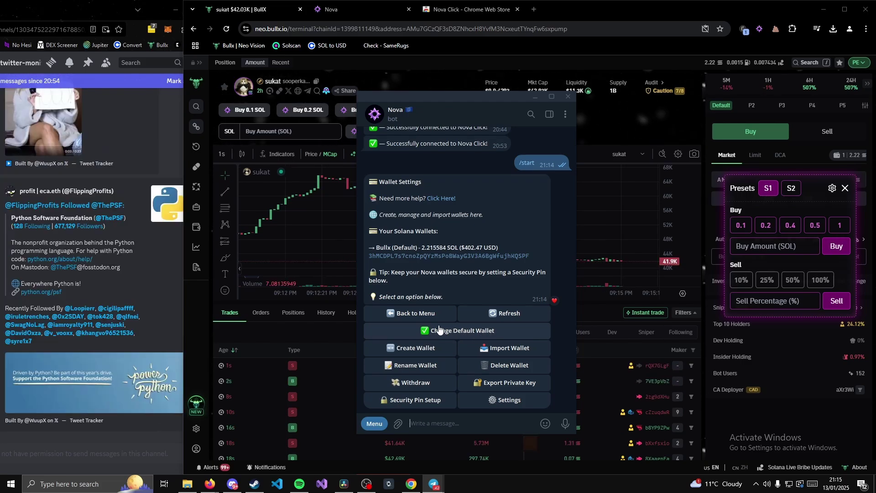
{"action": "left_click", "coordinate": [425, 316]}
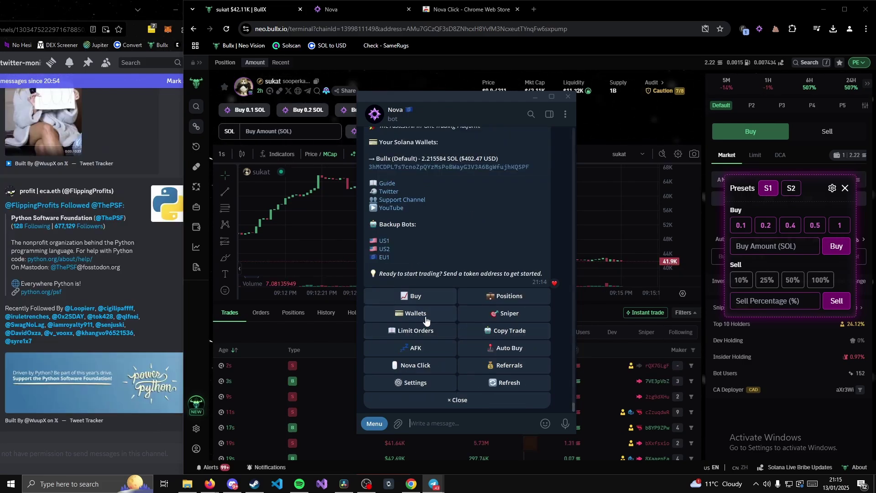
{"action": "left_click", "coordinate": [412, 383]}
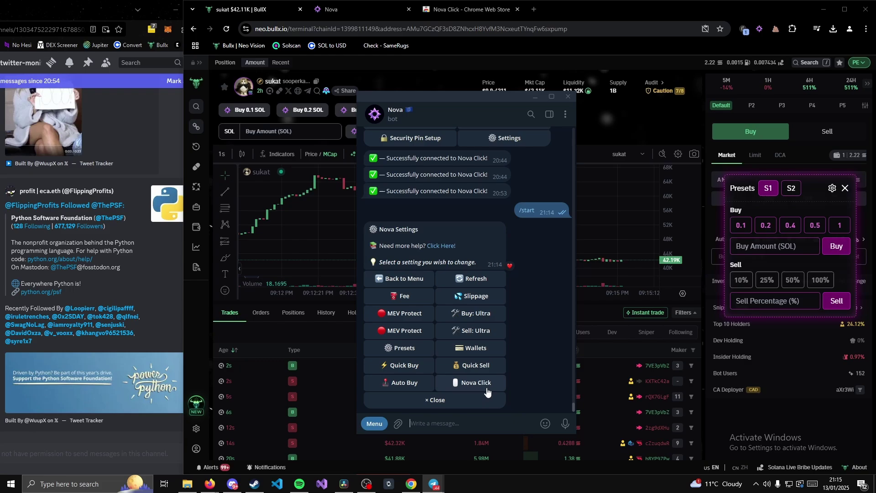
{"action": "left_click", "coordinate": [482, 384]}
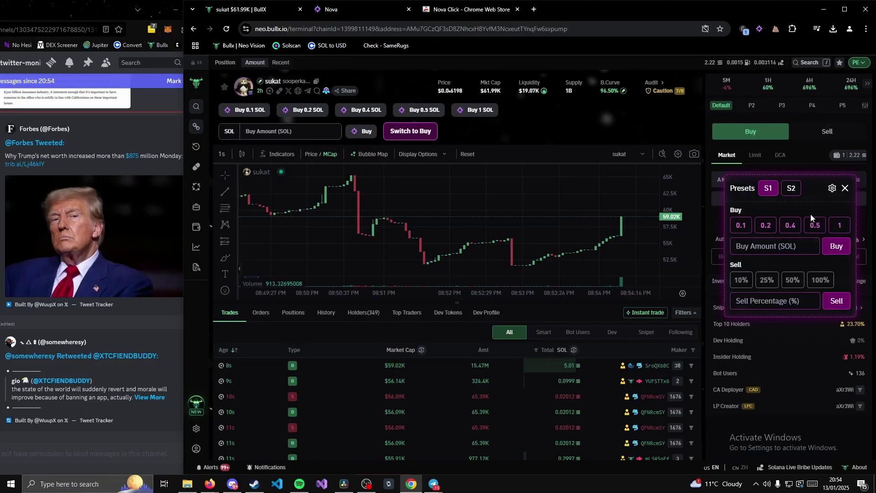
Review the Presets panel's fees (buy 0.015, sell 0.001), tips 0.005 and slippage 15/30.
{"action": "left_click", "coordinate": [832, 188]}
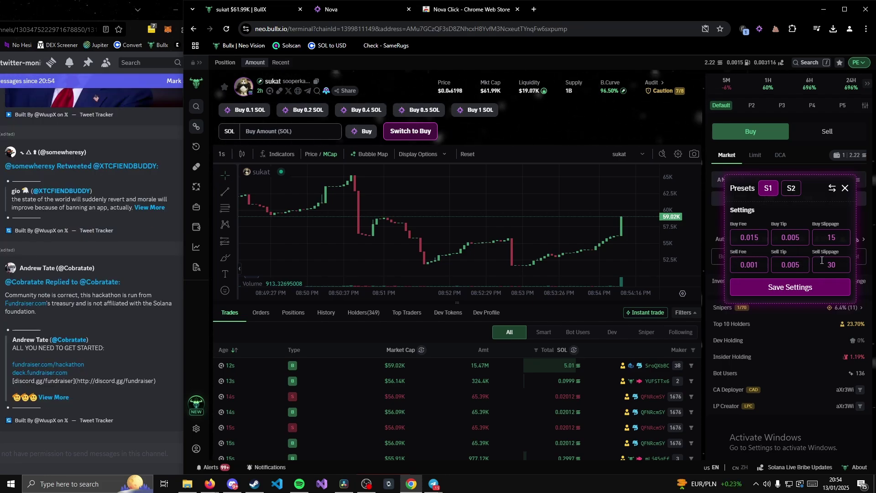
{"action": "left_click", "coordinate": [832, 189]}
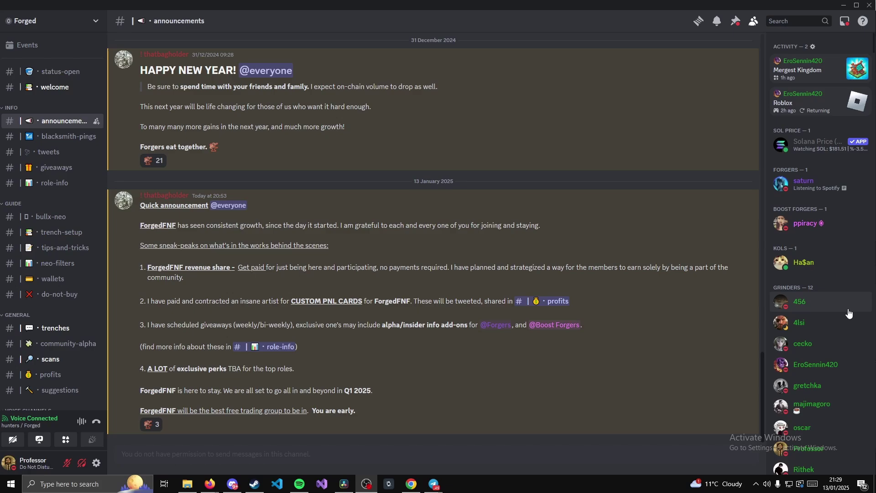
Browse the bullx-neo, trench-setup, neo-filters and wallets channels, expand message.txt, and open trenches.
{"action": "left_click", "coordinate": [43, 216]}
{"action": "left_click", "coordinate": [59, 241]}
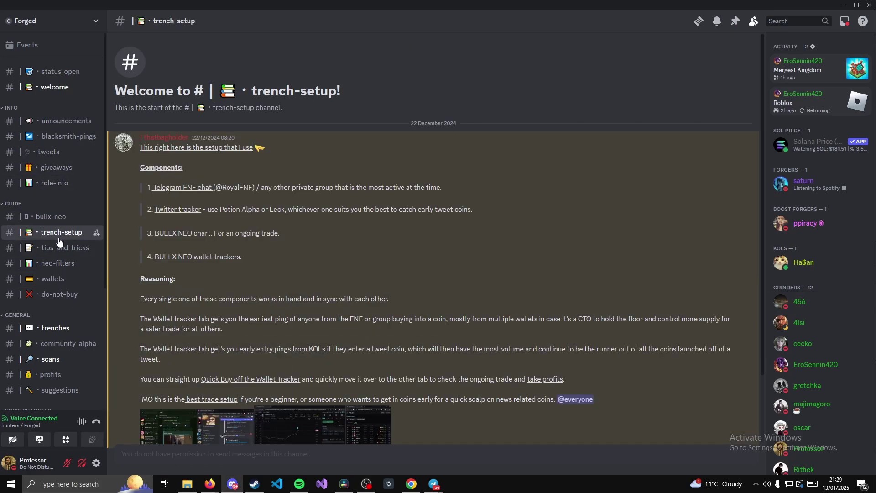
{"action": "left_click", "coordinate": [53, 252]}
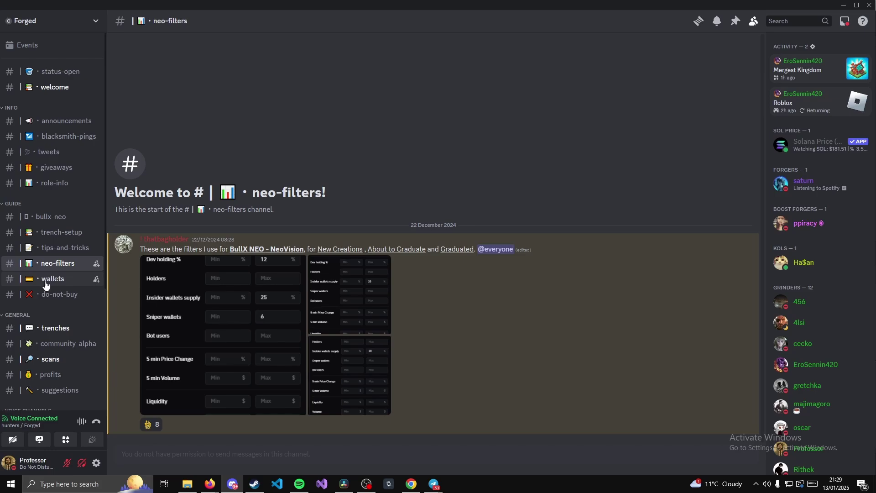
{"action": "left_click", "coordinate": [47, 280]}
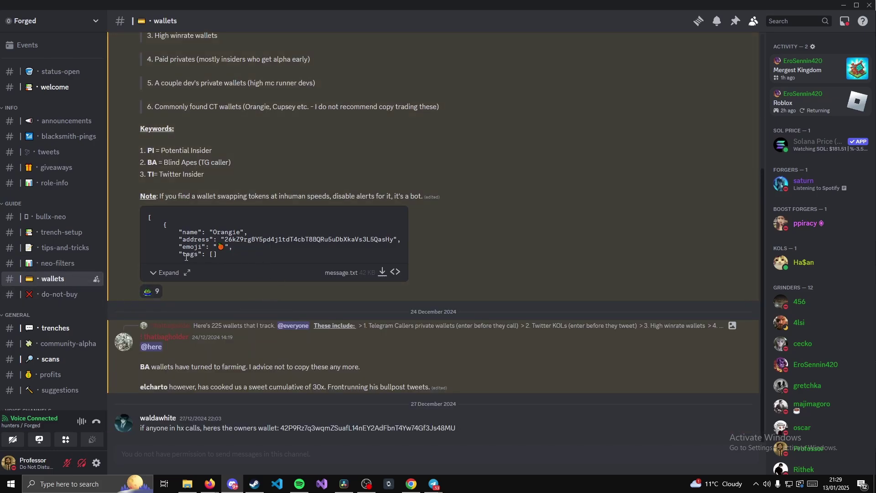
{"action": "left_click", "coordinate": [168, 272]}
{"action": "scroll", "coordinate": [186, 364], "scroll_direction": "up", "scroll_amount": 3}
{"action": "scroll", "coordinate": [152, 354], "scroll_direction": "up", "scroll_amount": 1}
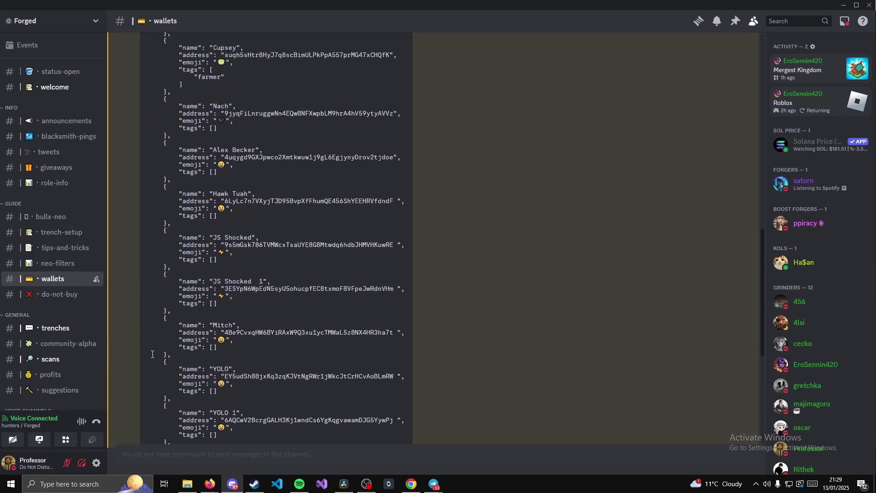
{"action": "left_click", "coordinate": [67, 332]}
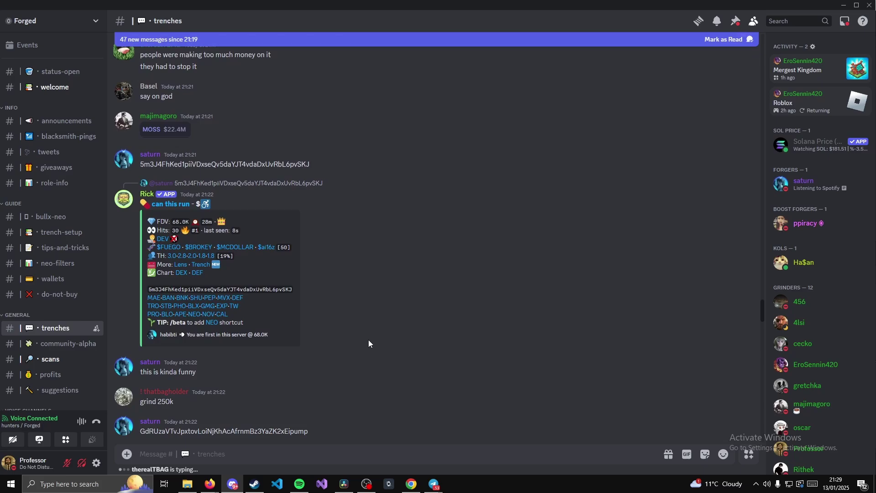
{"action": "scroll", "coordinate": [374, 336], "scroll_direction": "down", "scroll_amount": 5}
{"action": "scroll", "coordinate": [388, 334], "scroll_direction": "down", "scroll_amount": 5}
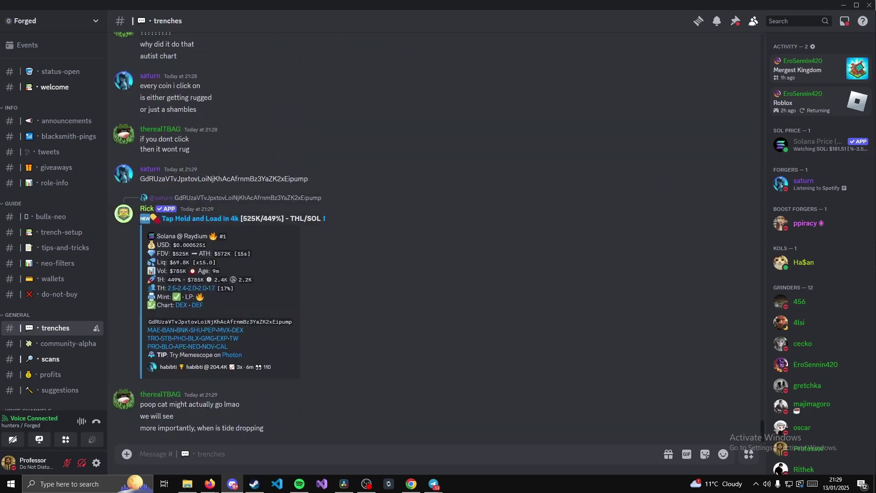